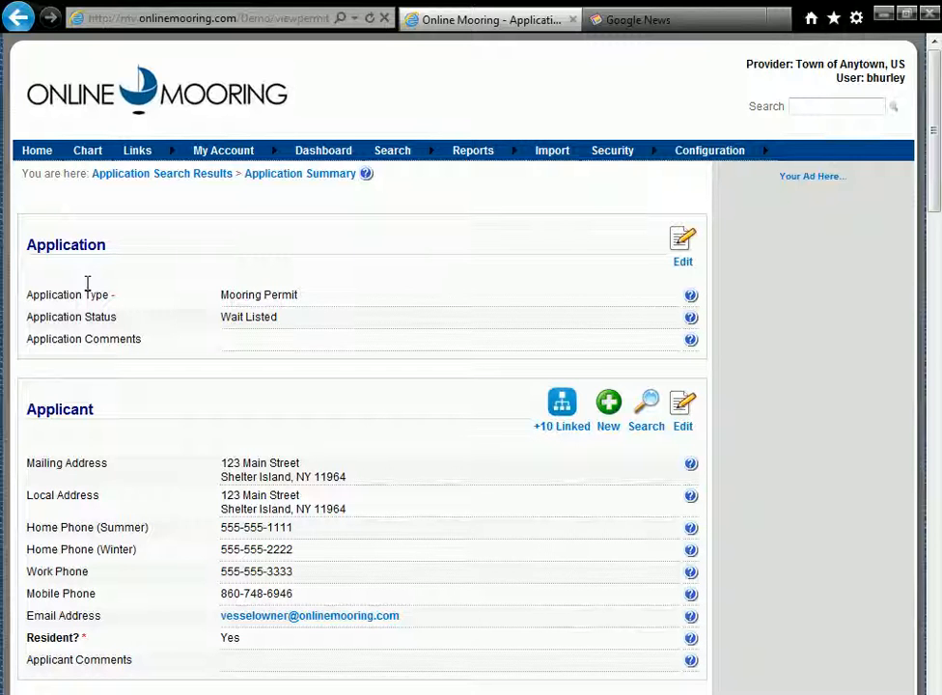
From the application's Berth section, search for berths with mooring number 13 and mooring status Available
left_click_drag(939, 182, 939, 409)
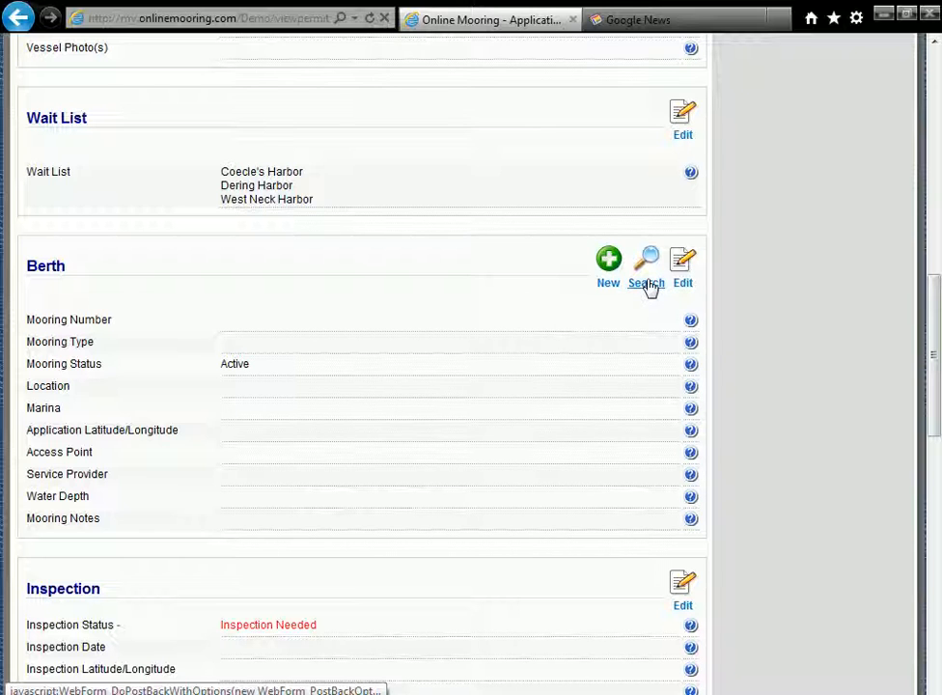
left_click(648, 287)
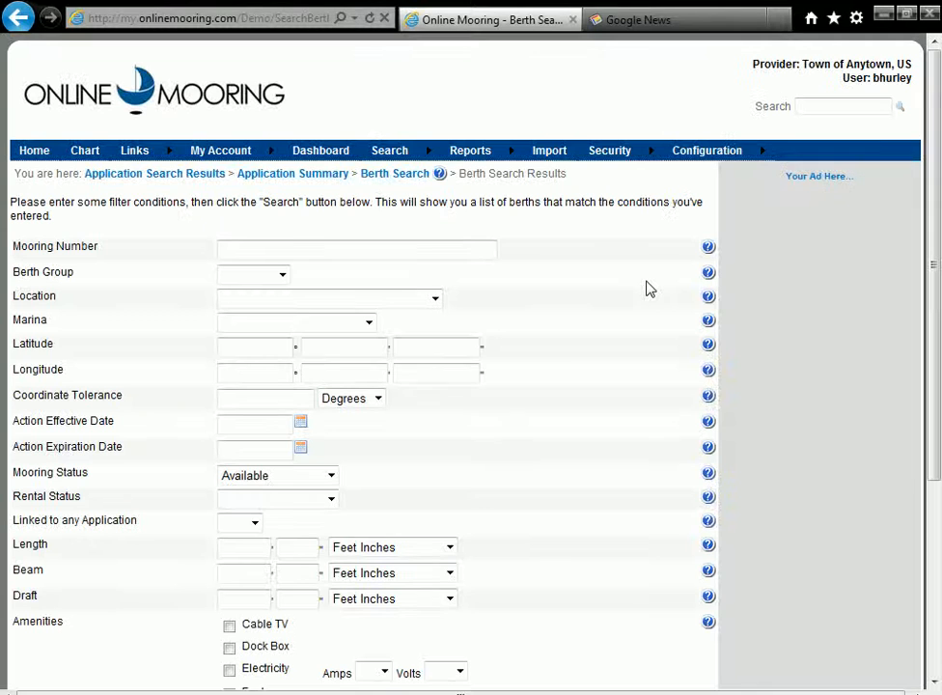
left_click(276, 479)
left_click(276, 479)
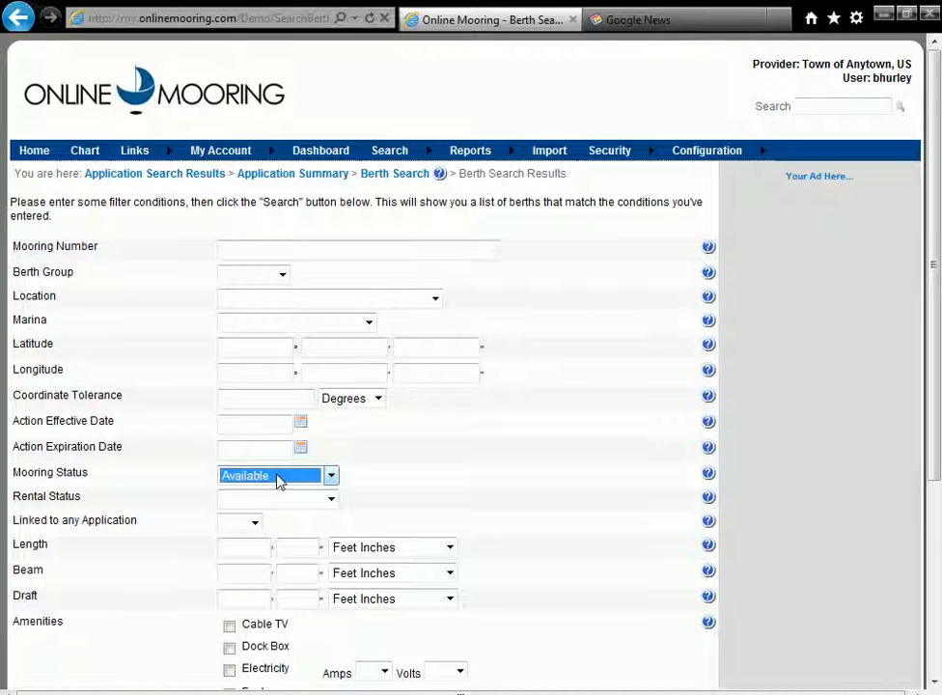
left_click(302, 251)
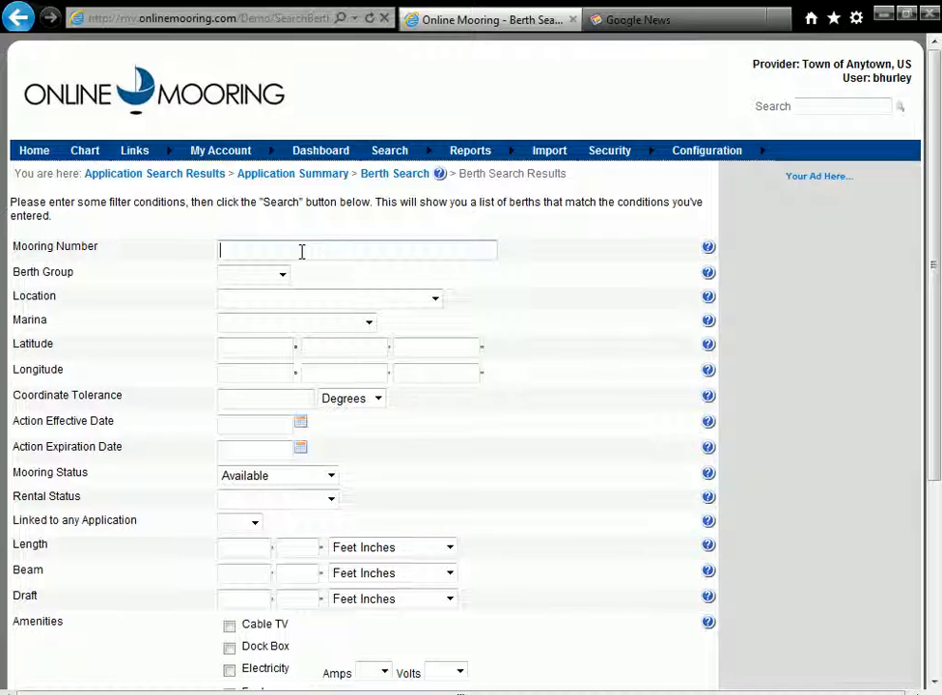
type("13")
key("Return")
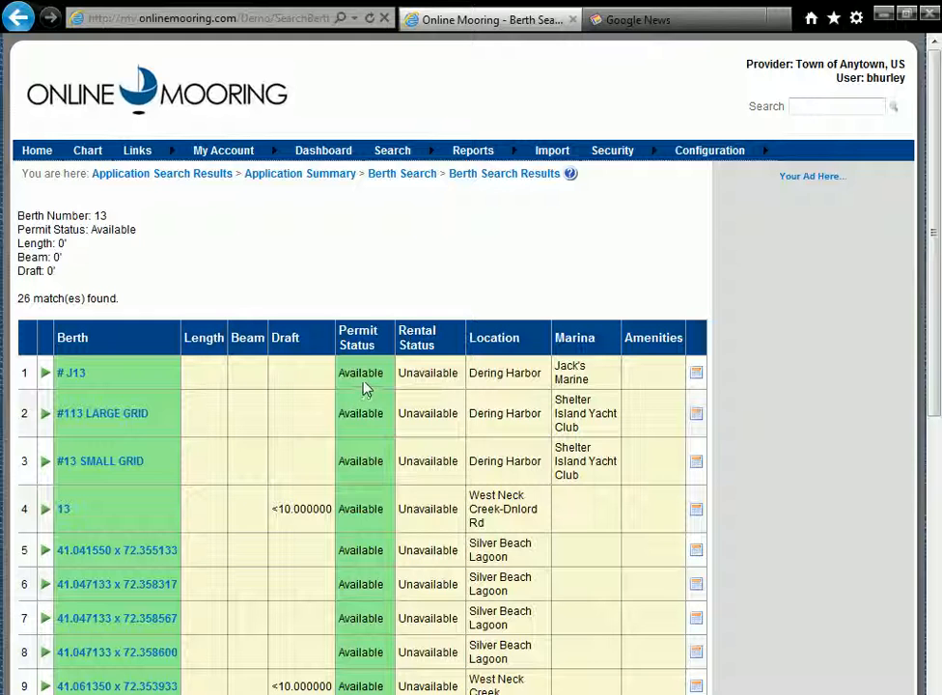
Select berth # J13 and update the application to assign it and remove the applicant from the wait lists
left_click(46, 374)
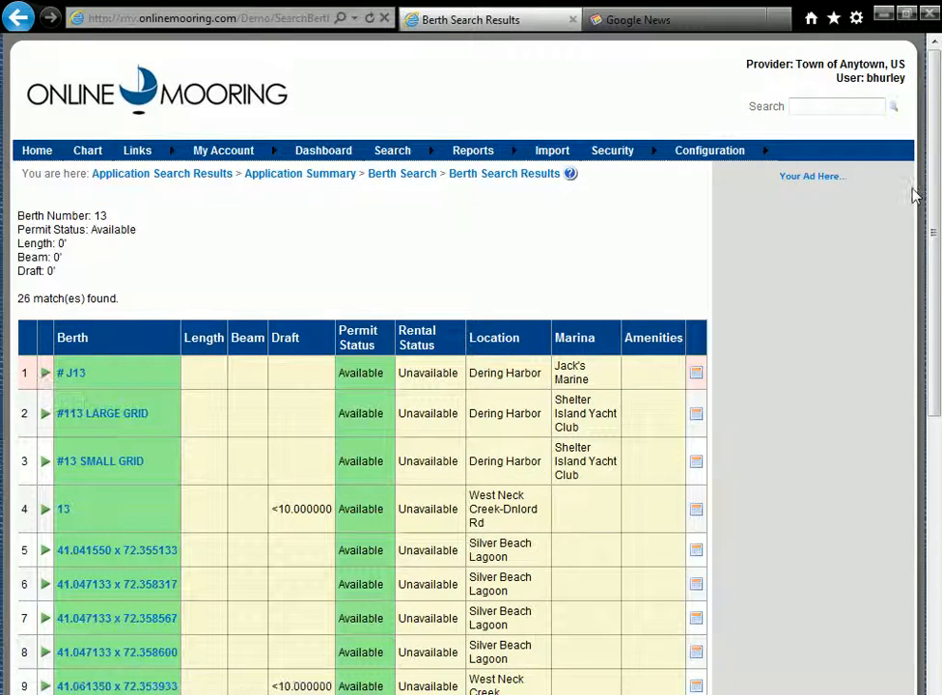
scroll(422, 272, "down", 5)
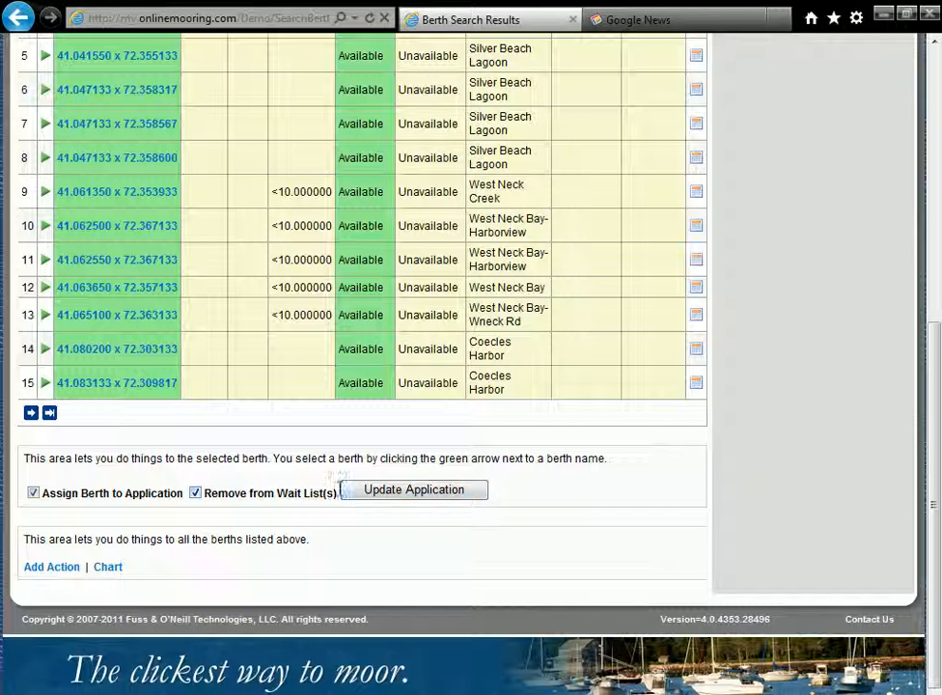
left_click(375, 492)
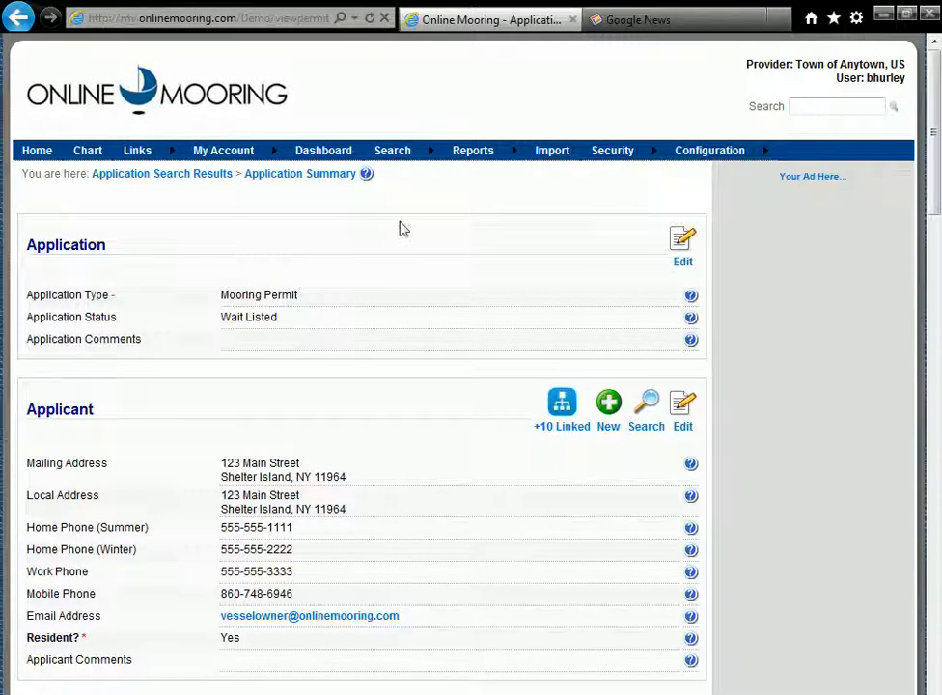
Add and save a new Application Approved action on the mooring application
left_click_drag(935, 151, 937, 375)
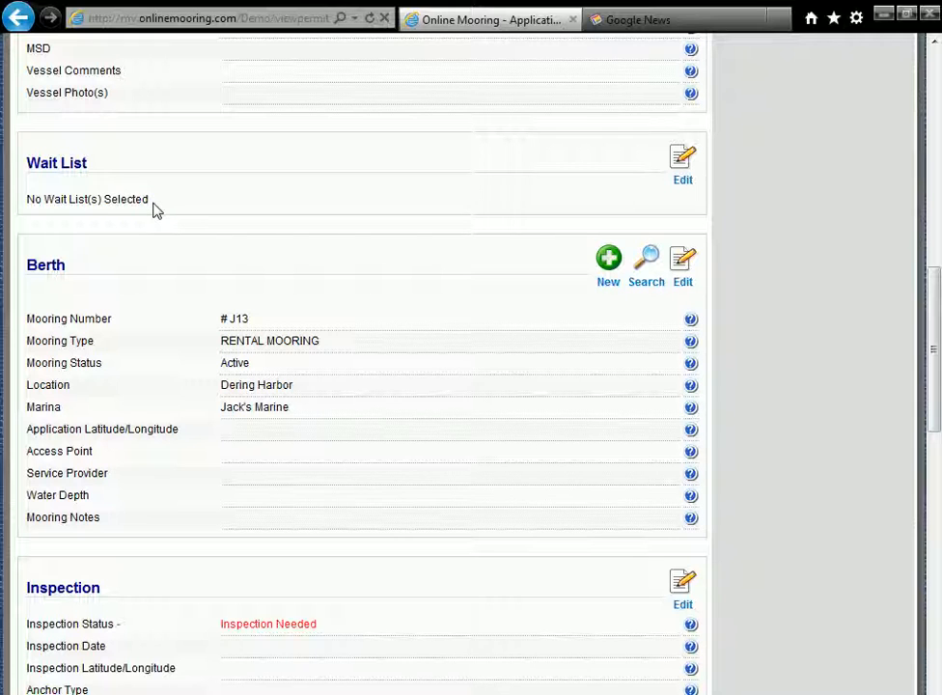
left_click_drag(935, 385, 937, 555)
left_click(681, 447)
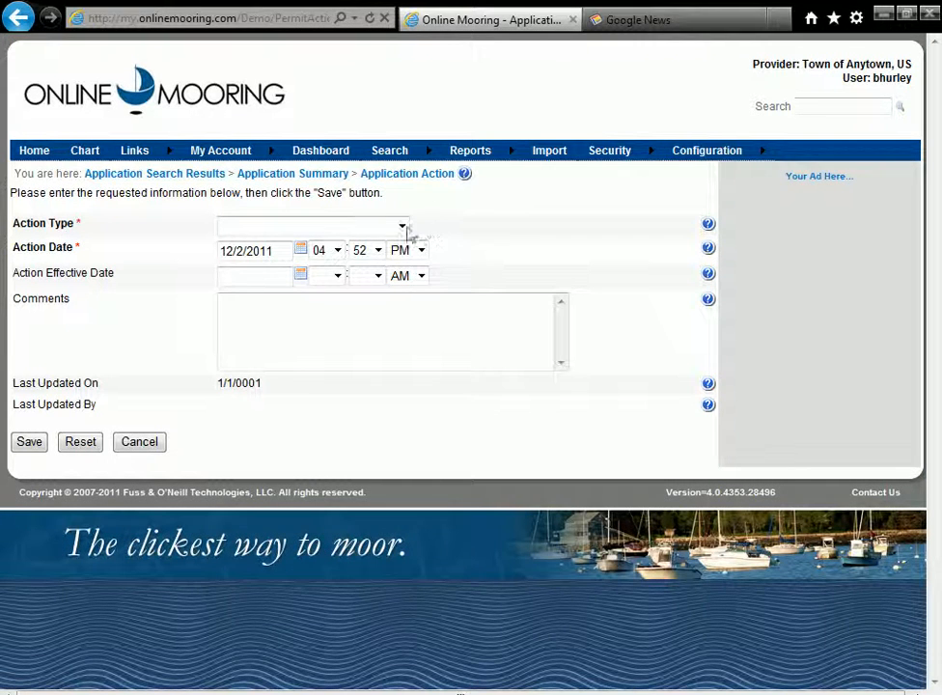
left_click(402, 226)
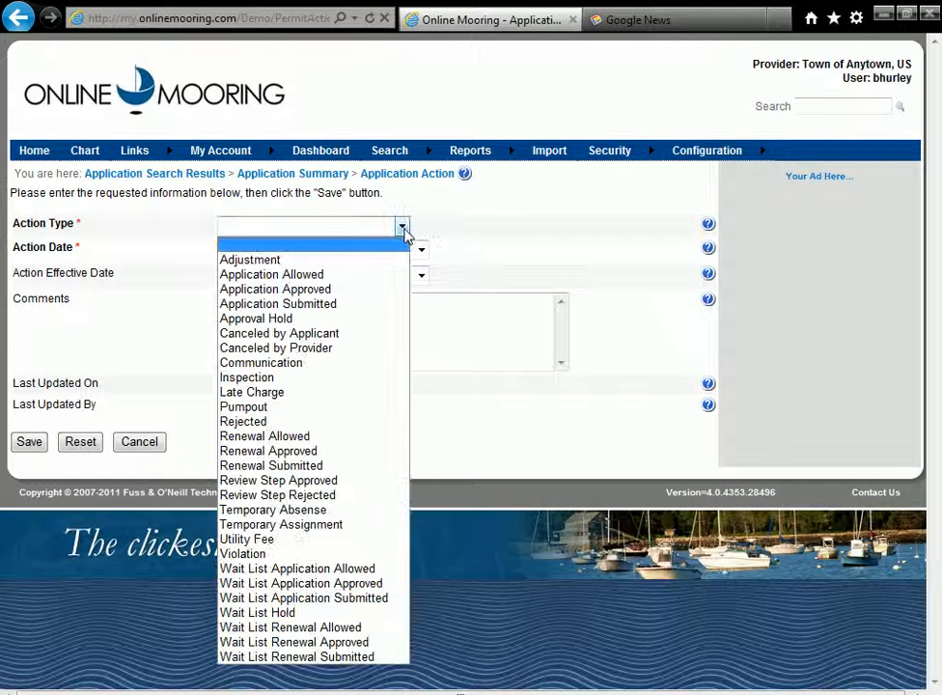
left_click(385, 291)
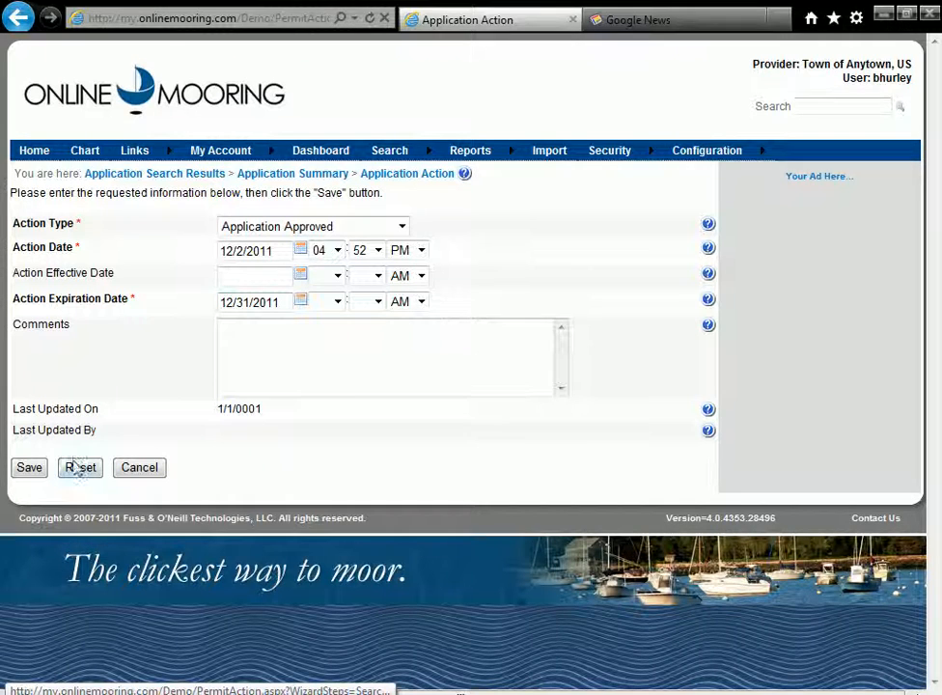
left_click(38, 470)
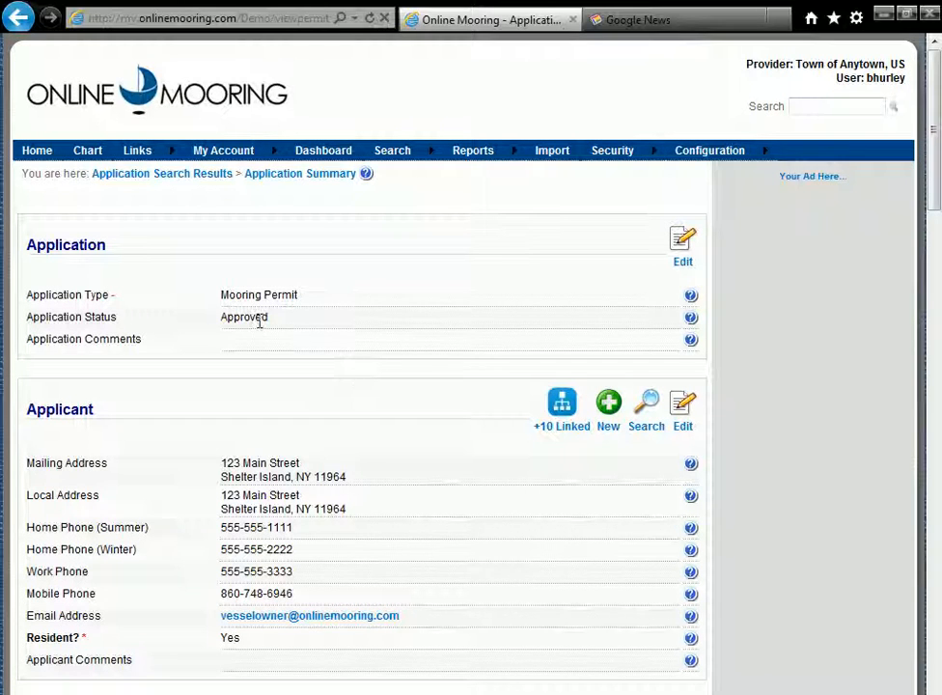
Dismiss the mail notification and start a new payment on the application with an amount of 55
left_click_drag(936, 177, 936, 581)
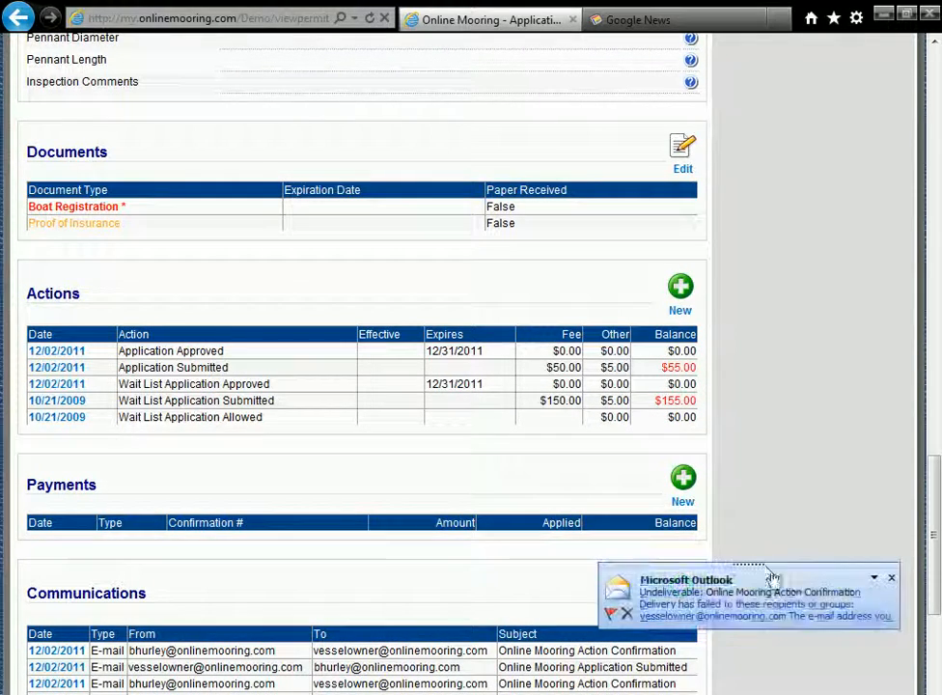
left_click(891, 579)
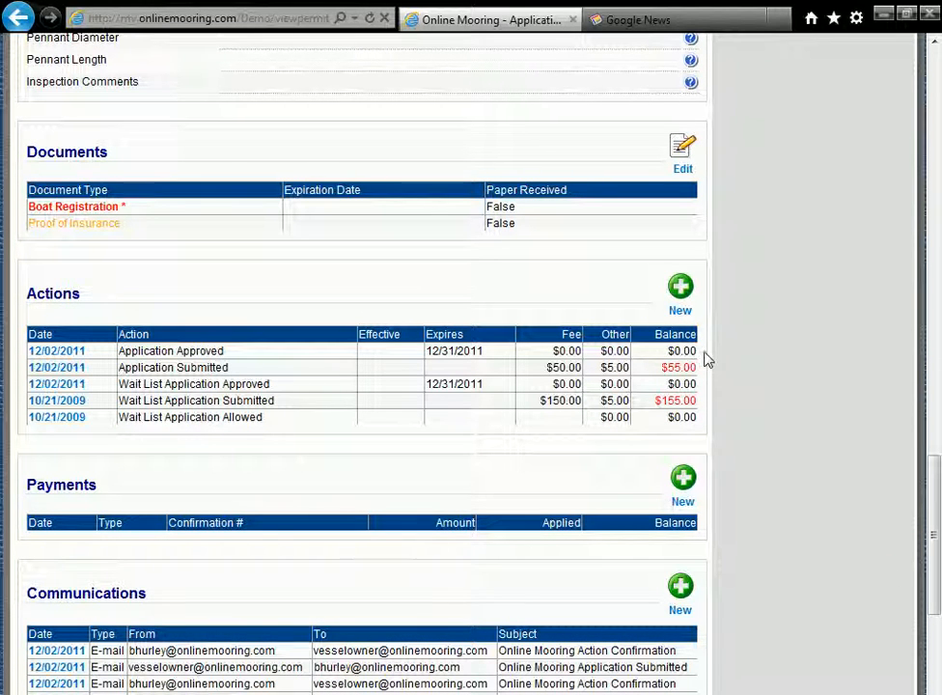
left_click(684, 503)
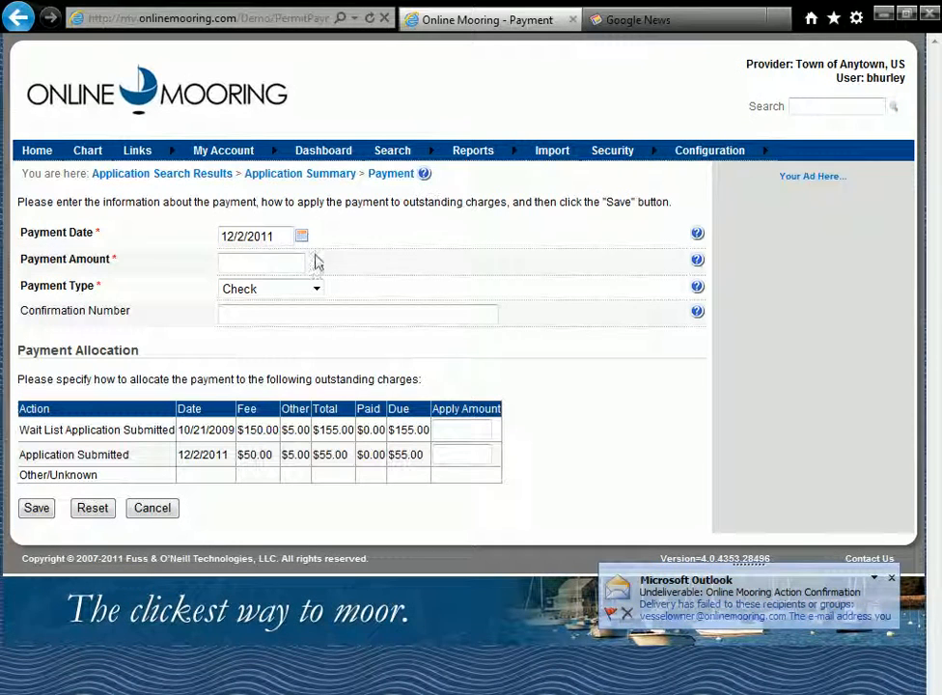
left_click(257, 265)
type("55")
left_click(328, 343)
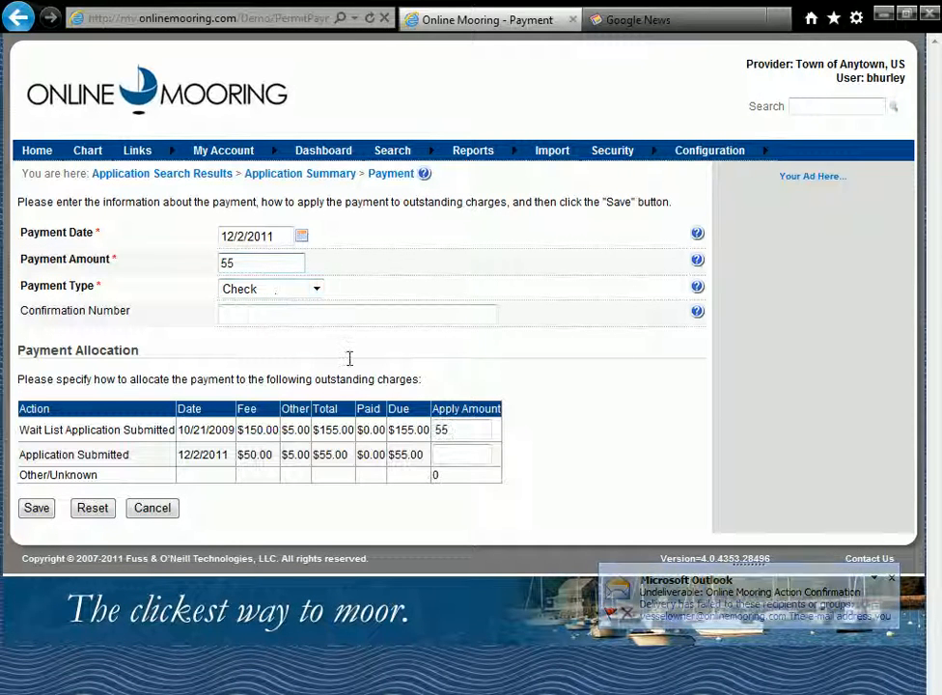
Allocate 55 to the Application Submitted charge, clear the Wait List Application Submitted allocation, and save the payment
double_click(471, 434)
key("BackSpace")
type("55")
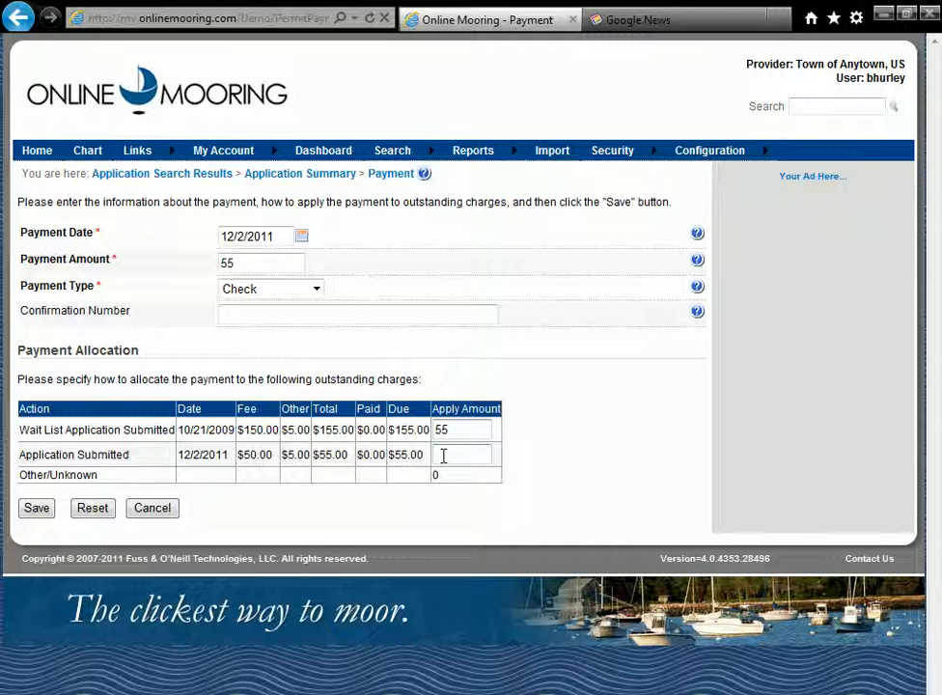
type("55")
left_click_drag(464, 431, 423, 429)
key("BackSpace")
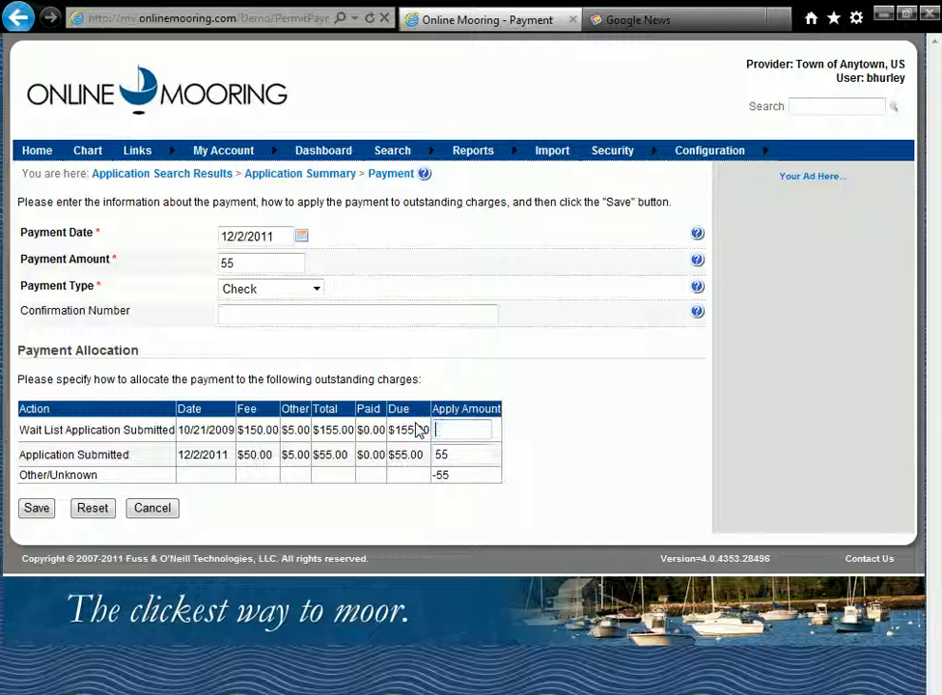
left_click(37, 510)
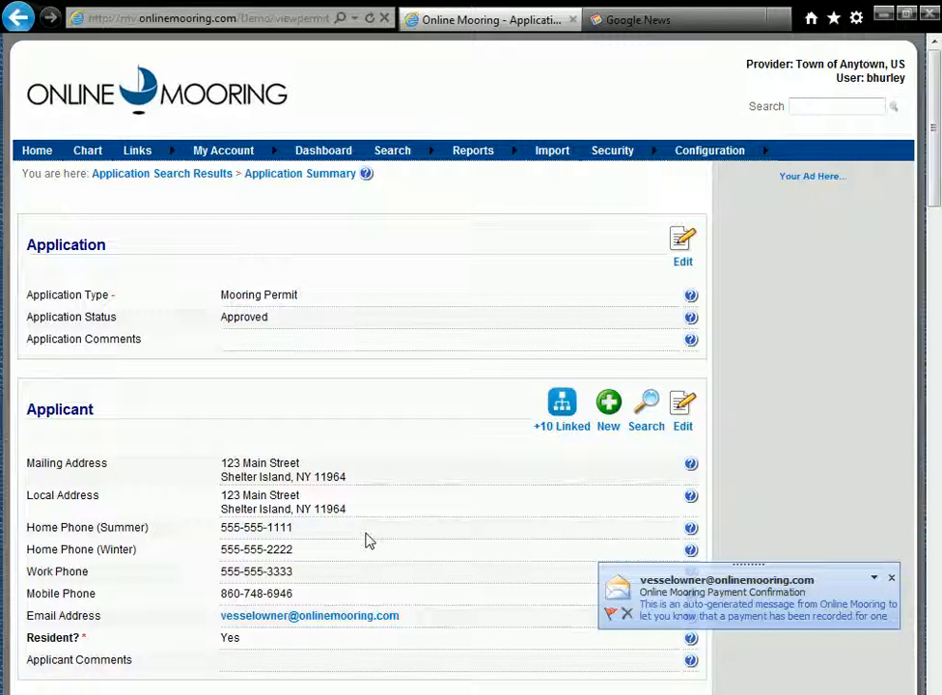
Add and save a new Application Allowed action with an expiration date of 12/16/2011
left_click_drag(935, 180, 937, 532)
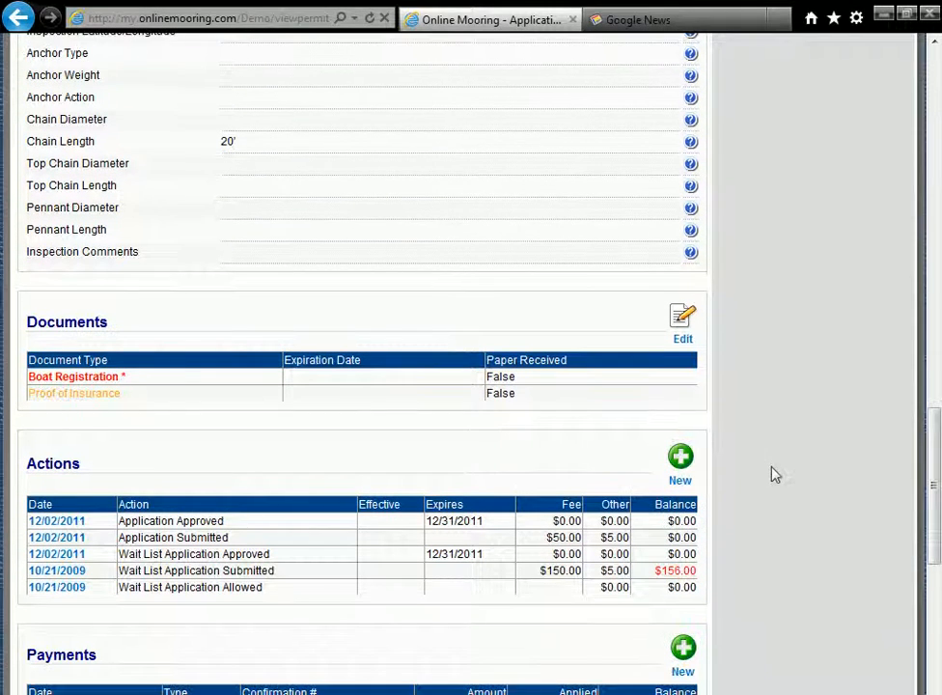
left_click(688, 483)
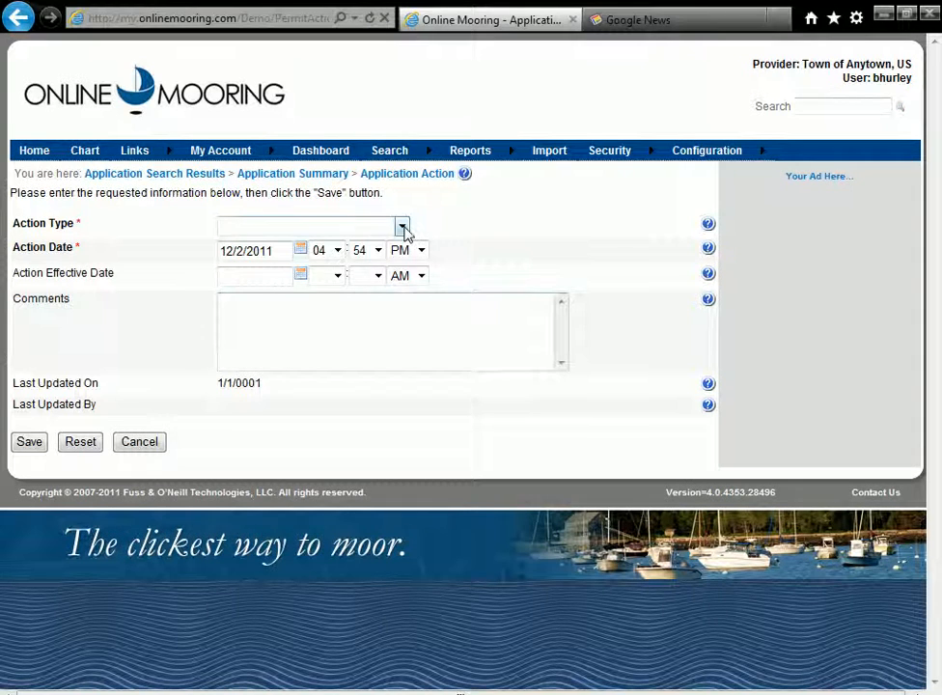
left_click(402, 228)
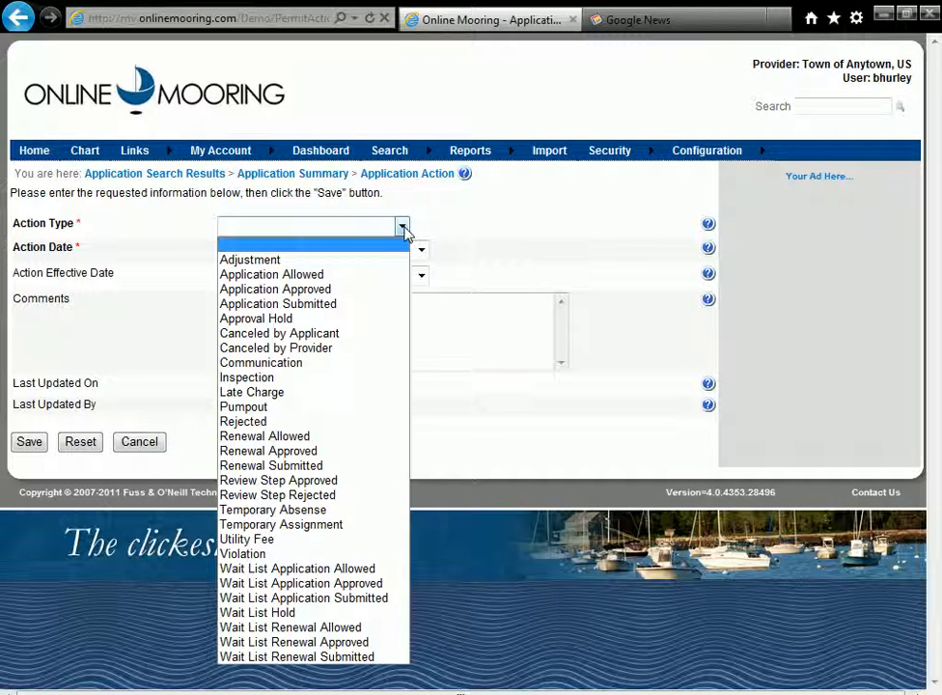
left_click(372, 279)
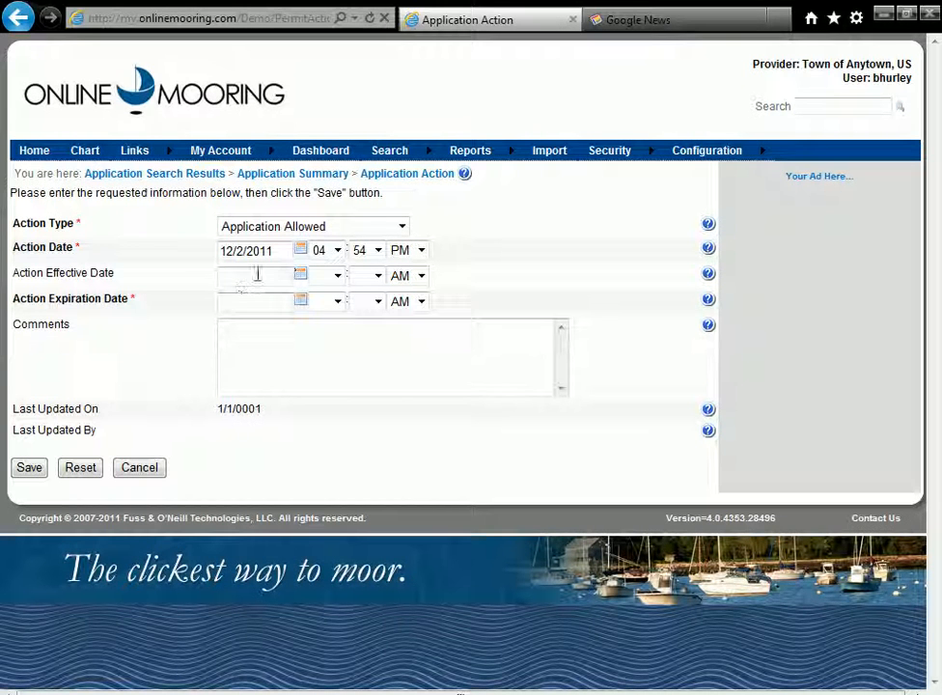
left_click(241, 301)
type("12/16/2011")
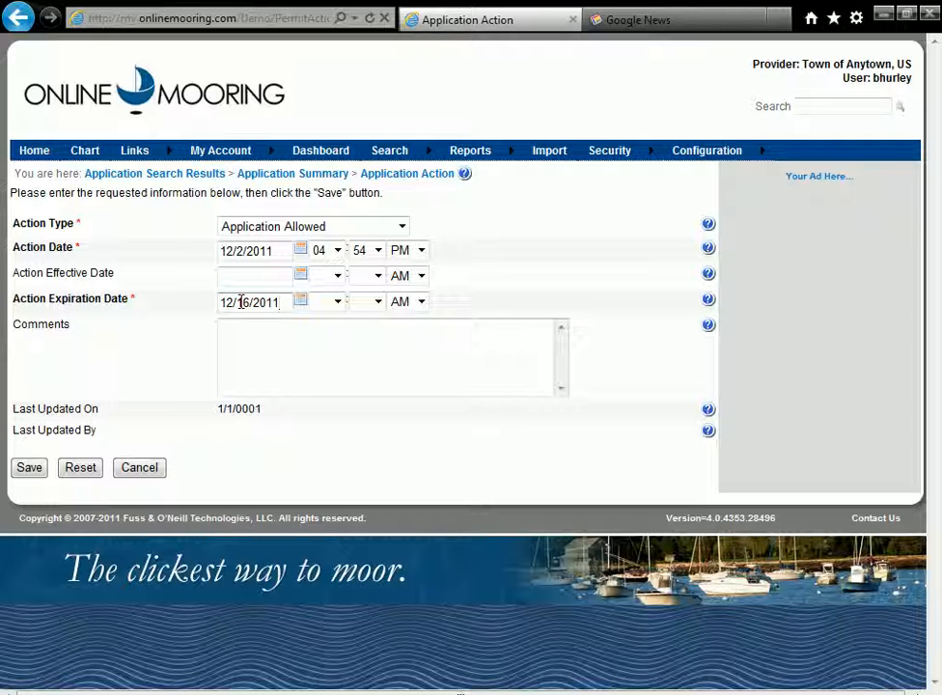
left_click(38, 470)
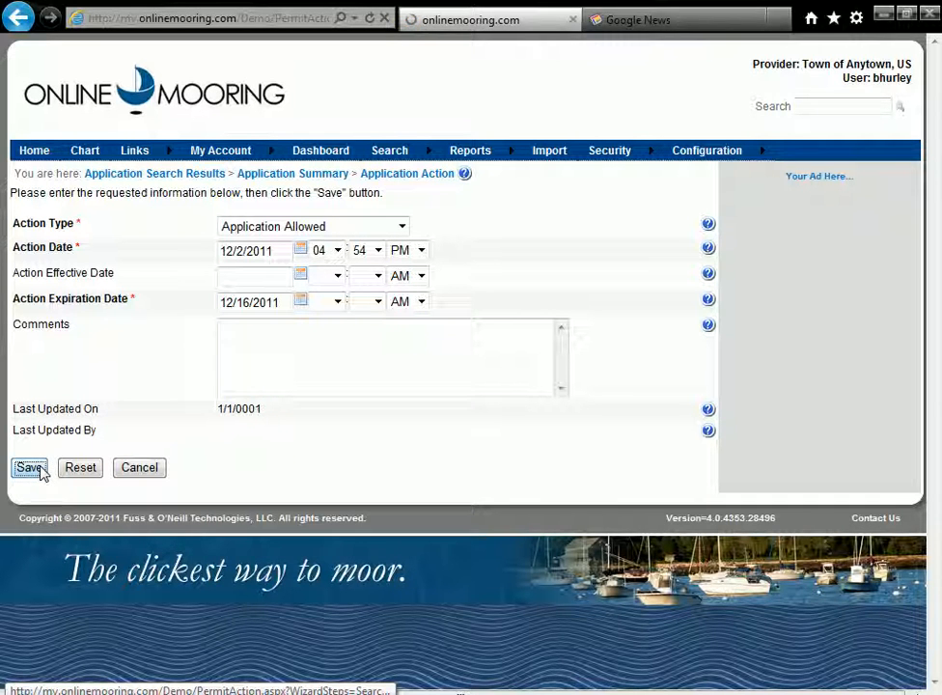